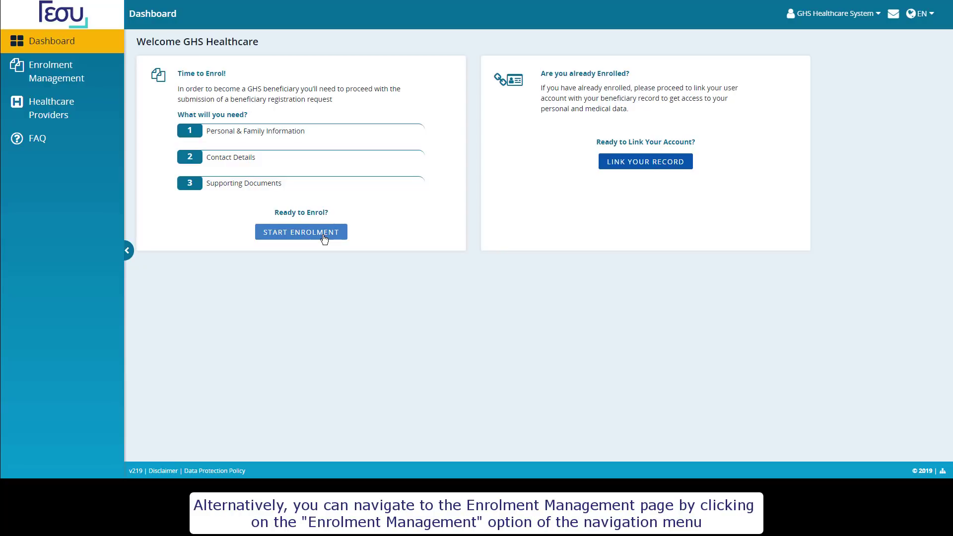
- Go to Enrolment Management and start a new enrolment request
click(65, 73)
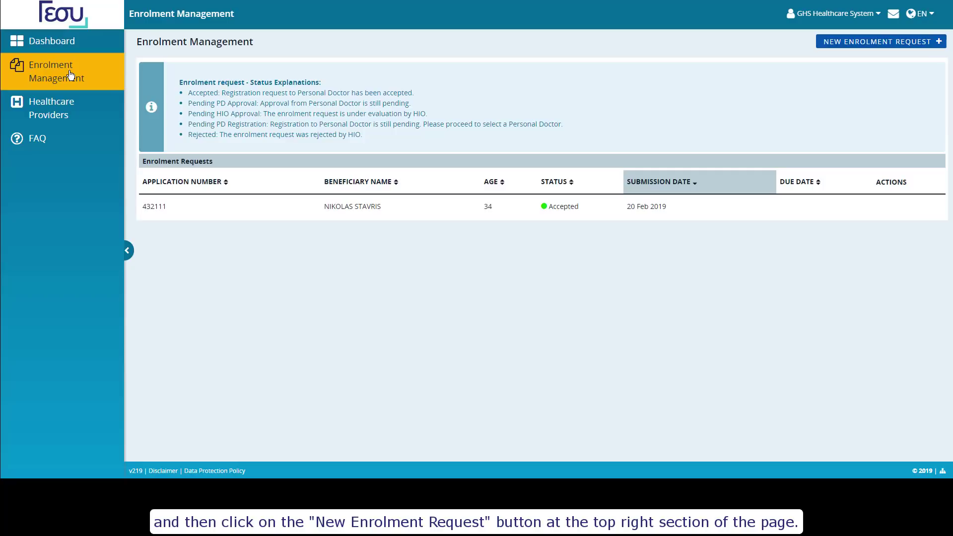
click(896, 44)
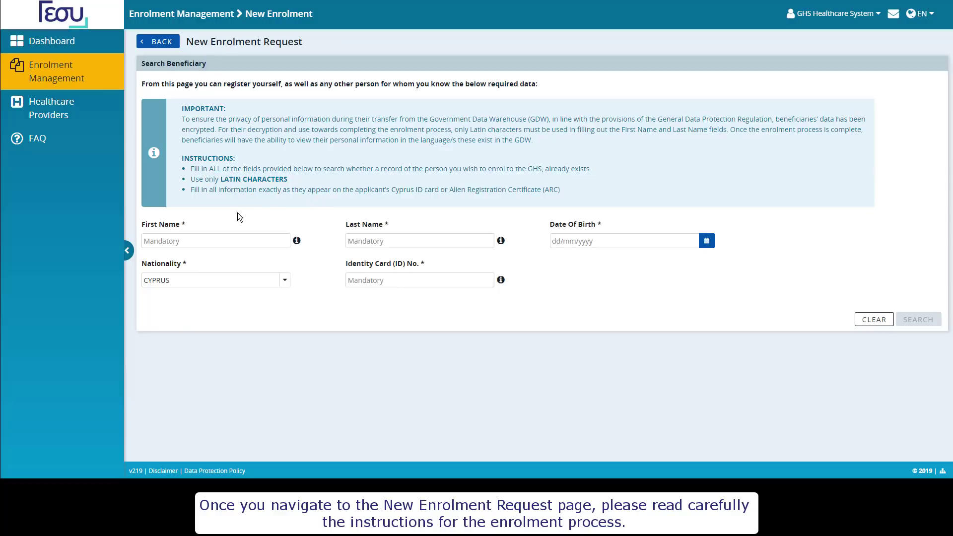
- Search for the beneficiary using their first name, last name, date of birth and identity card number
click(179, 237)
key(Tab)
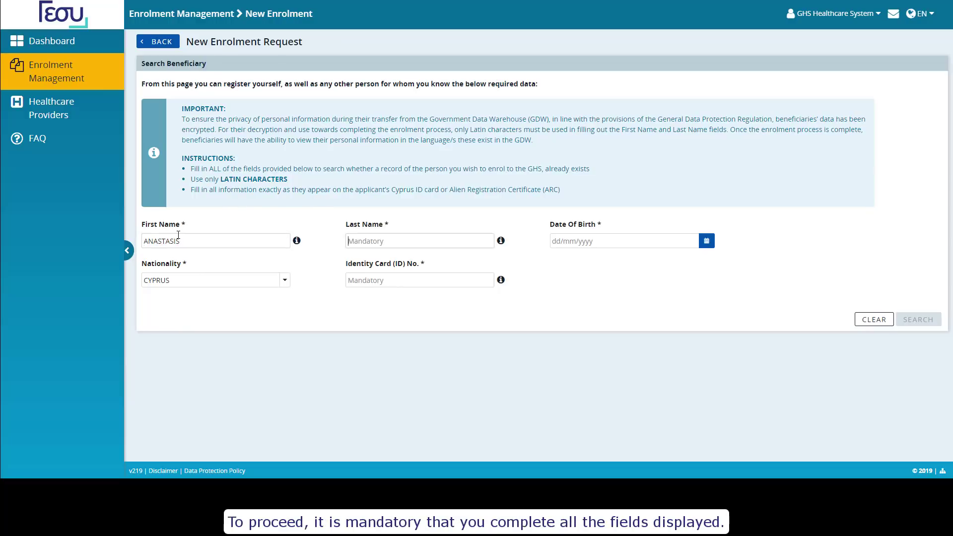
key(Tab)
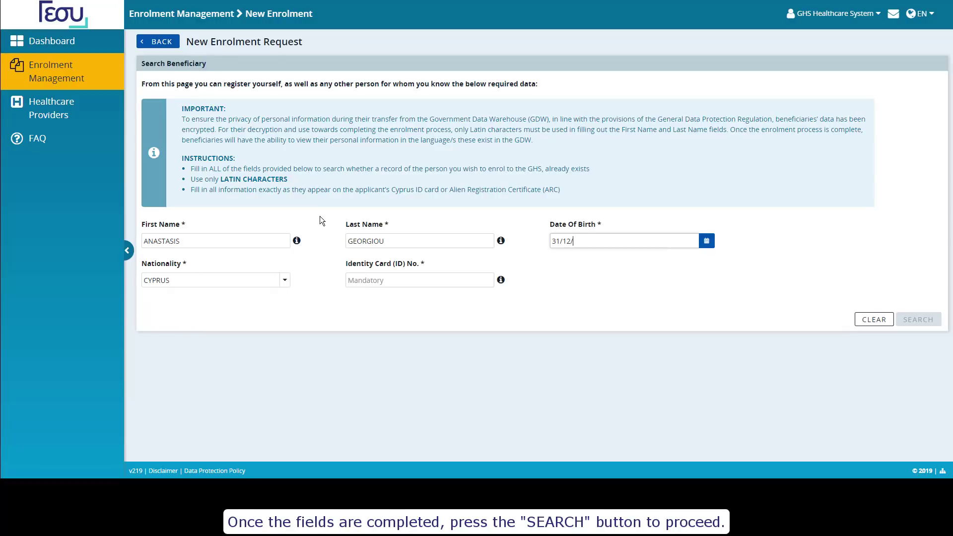
key(Tab)
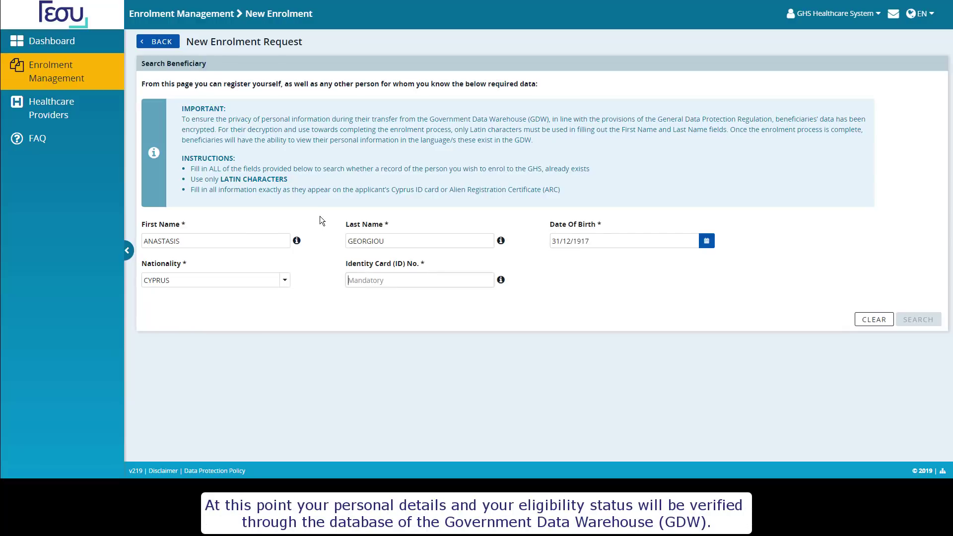
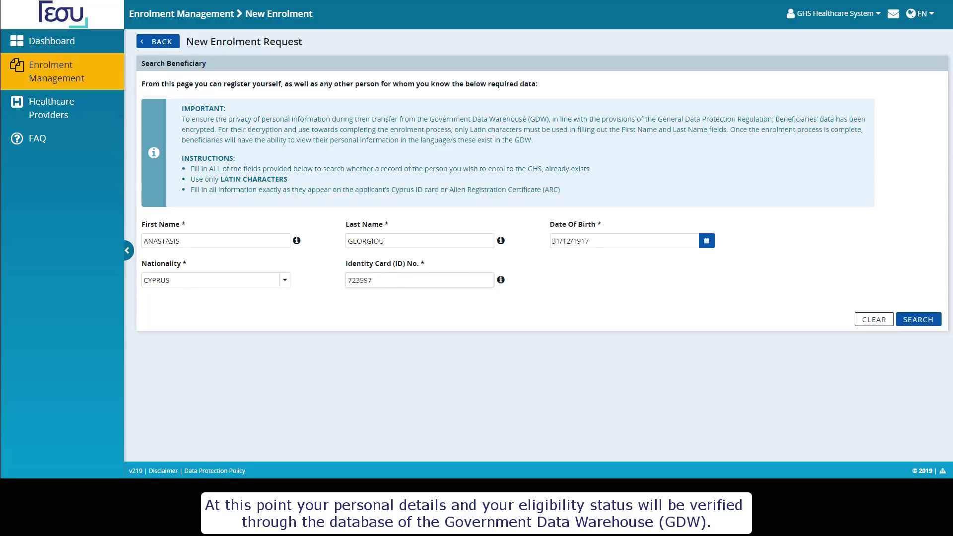
click(925, 321)
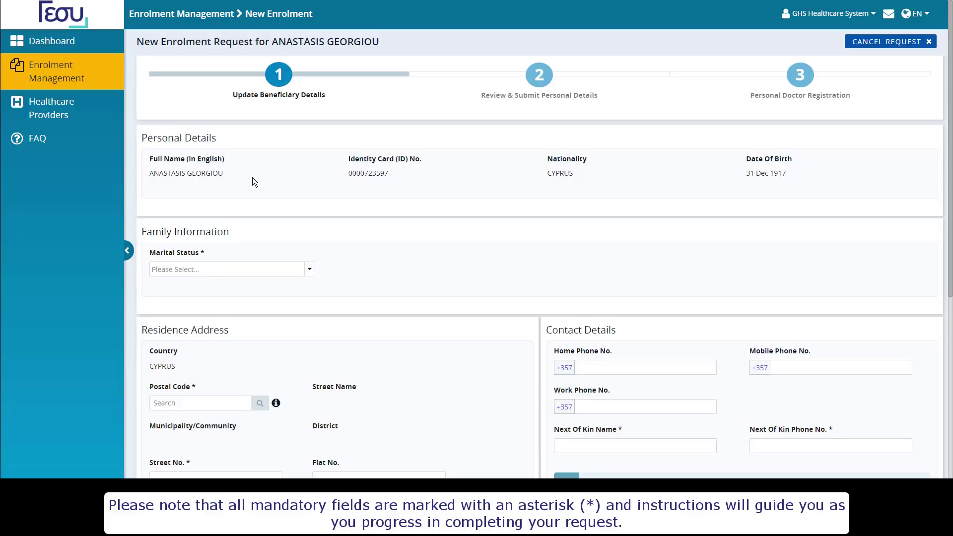
- Set marital status to Married and select the residence street by postal code
click(259, 272)
click(237, 298)
scroll(237, 301, down, 2)
click(210, 289)
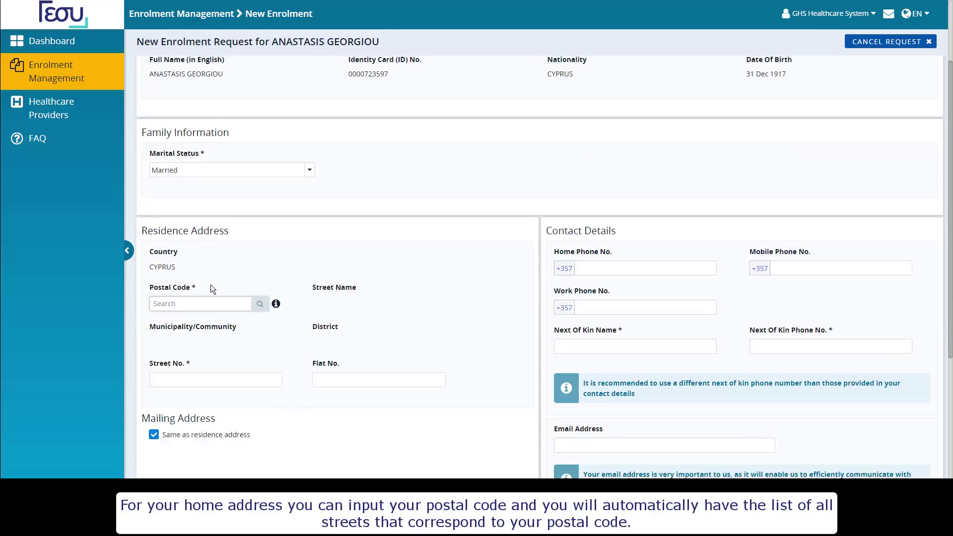
text(2014)
key(Return)
scroll(405, 173, down, 2)
click(389, 208)
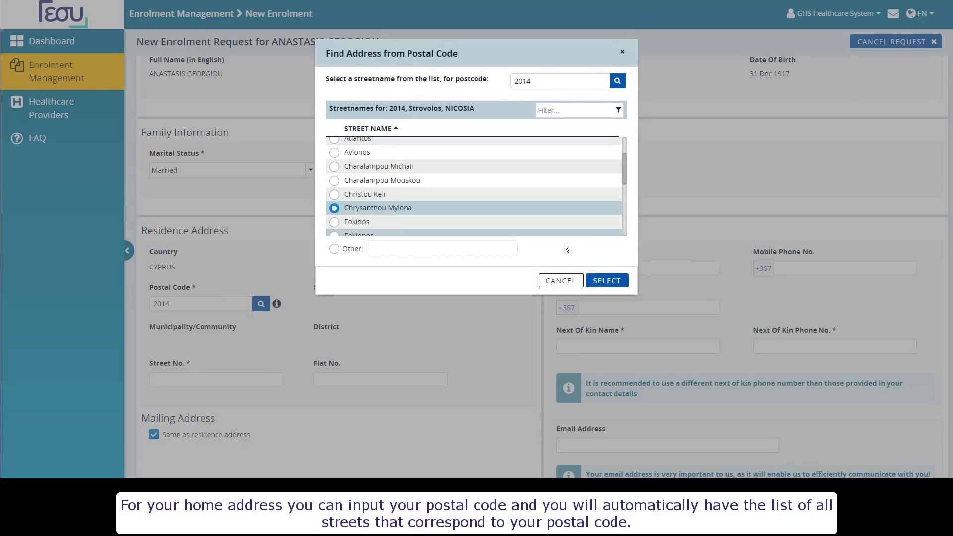
click(598, 281)
- Enter the street number, leave flat number empty, and add the next of kin's name and phone
click(160, 368)
text(15)
key(Tab)
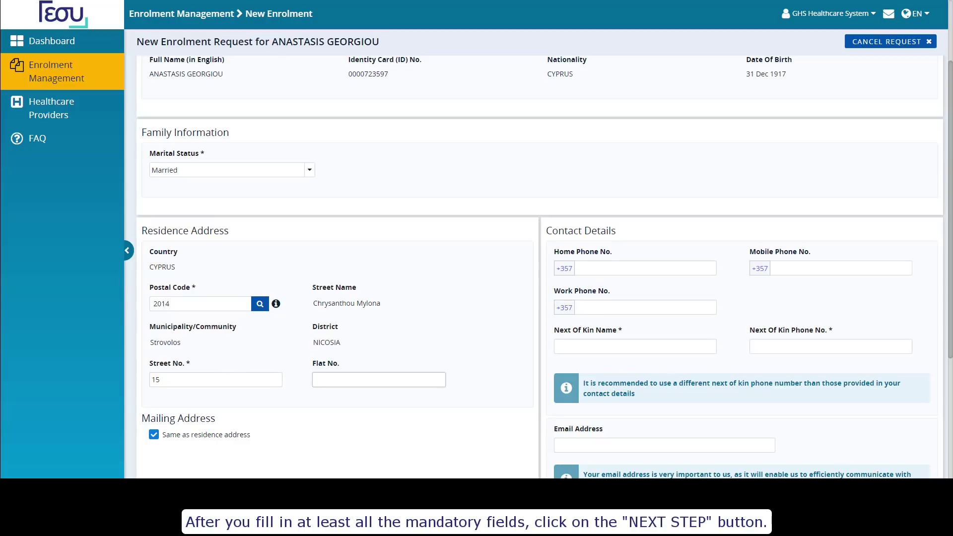
click(515, 347)
click(600, 273)
text(TEST)
click(796, 343)
- Accept the suggested contact e-mail, choose English as communication language, and continue to review
click(723, 400)
scroll(607, 356, down, 2)
click(606, 346)
click(603, 381)
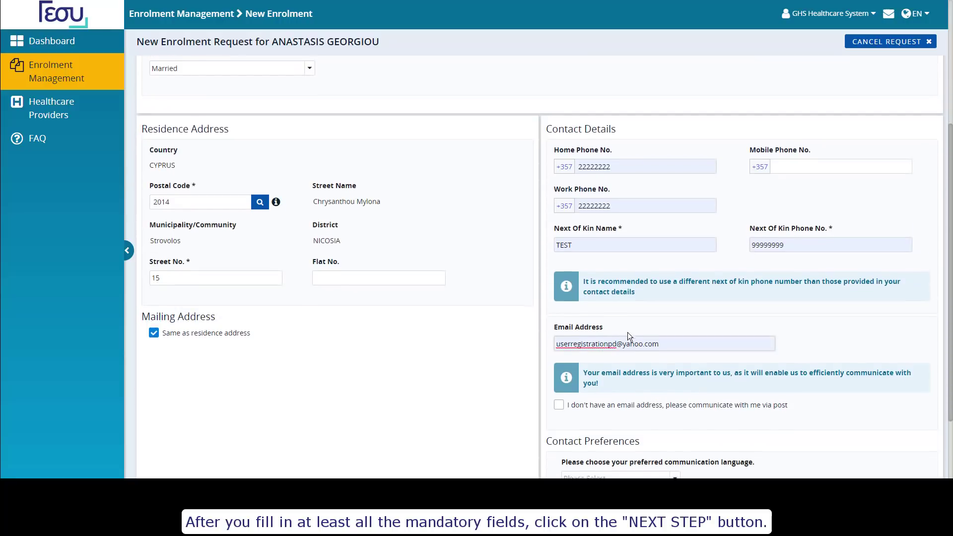
scroll(627, 337, down, 2)
click(612, 384)
click(600, 412)
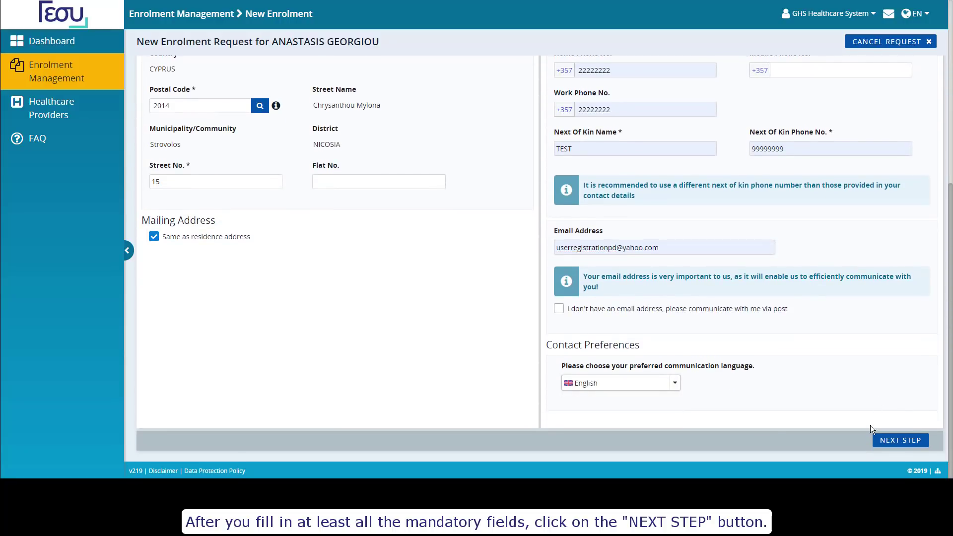
click(901, 440)
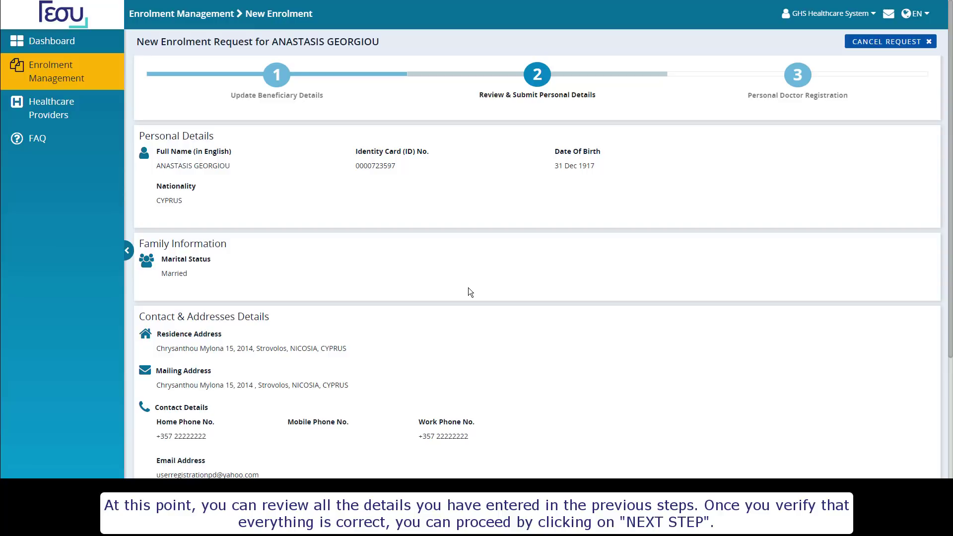
scroll(468, 288, down, 3)
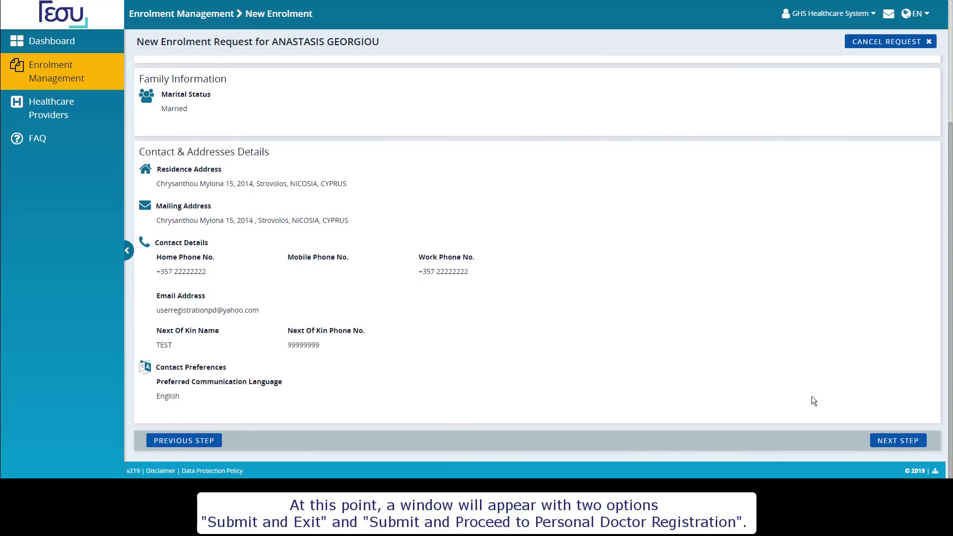
- Submit the reviewed personal details with Submit and Exit, skipping doctor selection for now
click(891, 445)
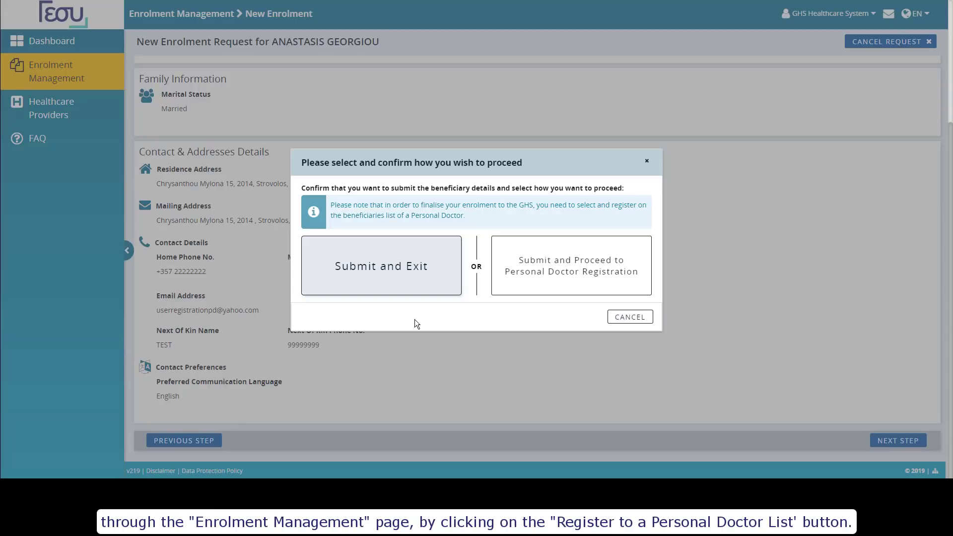
click(420, 284)
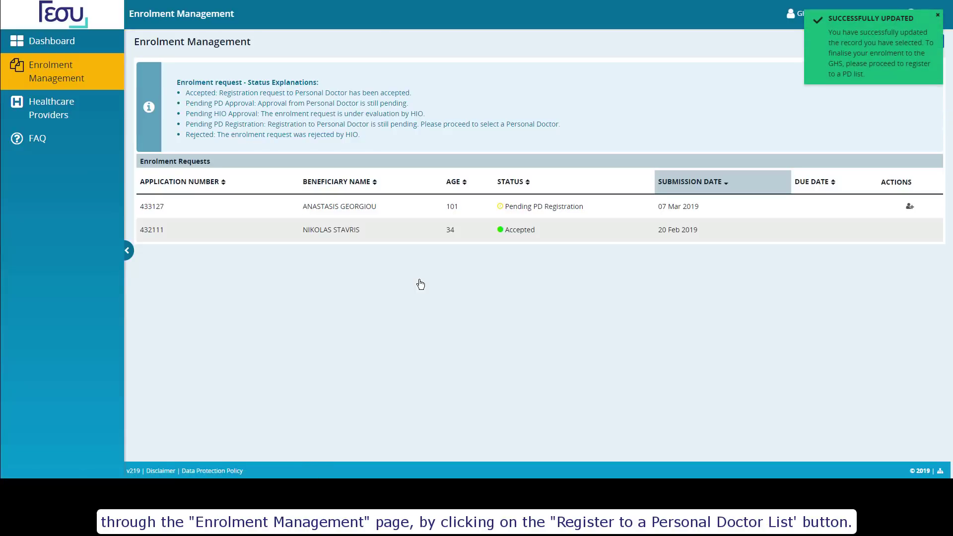
- Start personal doctor registration from the pending request's Actions icon
click(909, 206)
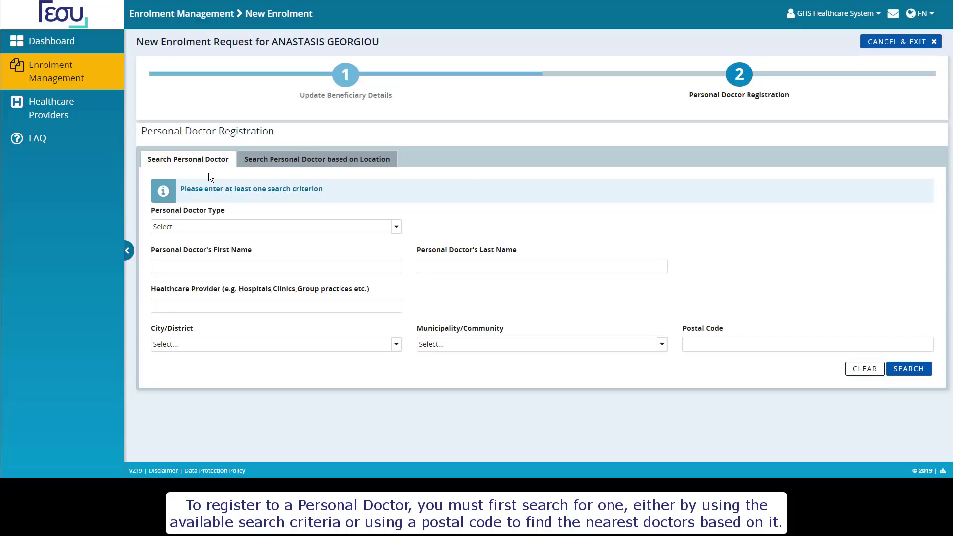
- Search PD - Adults doctors by location in postal code 2014, pick an available one, and continue
click(316, 159)
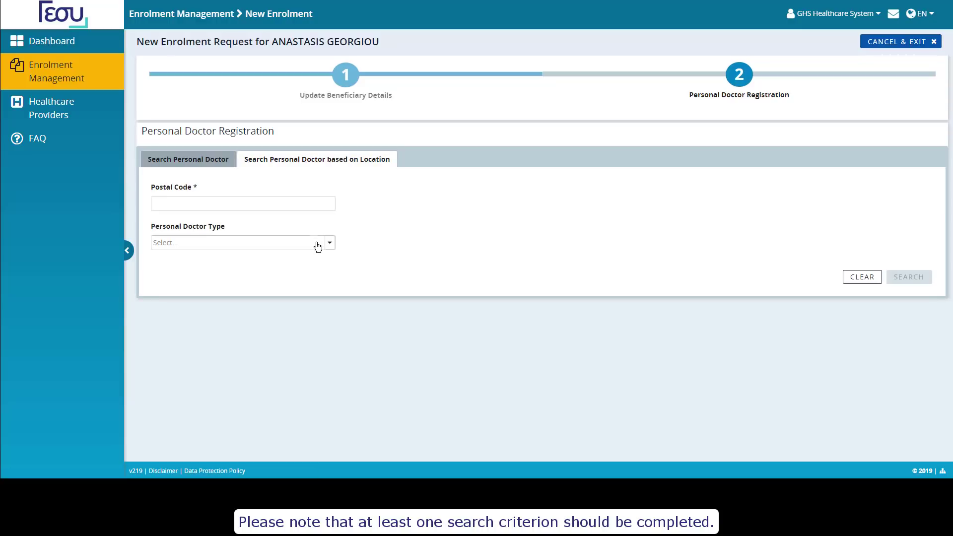
click(289, 271)
click(278, 204)
text(20)
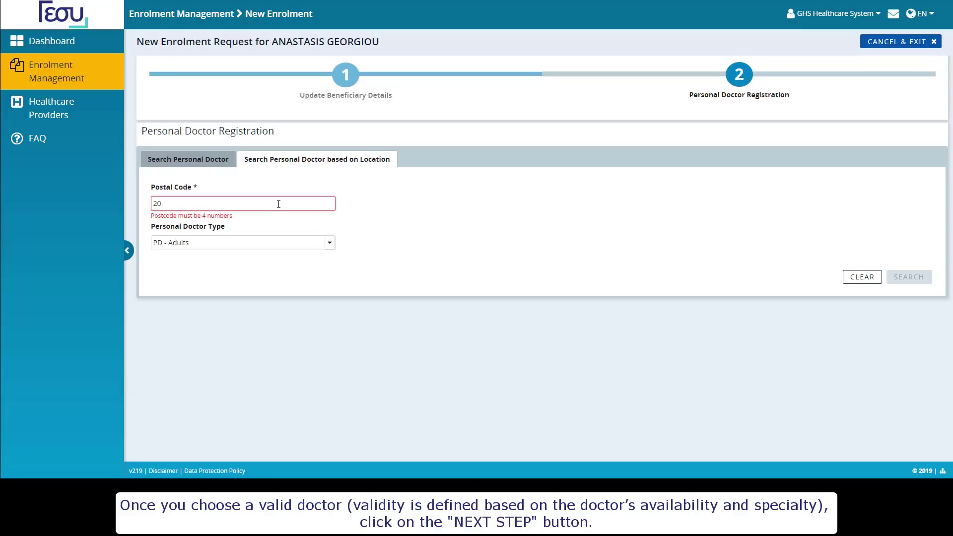
text(414)
click(910, 277)
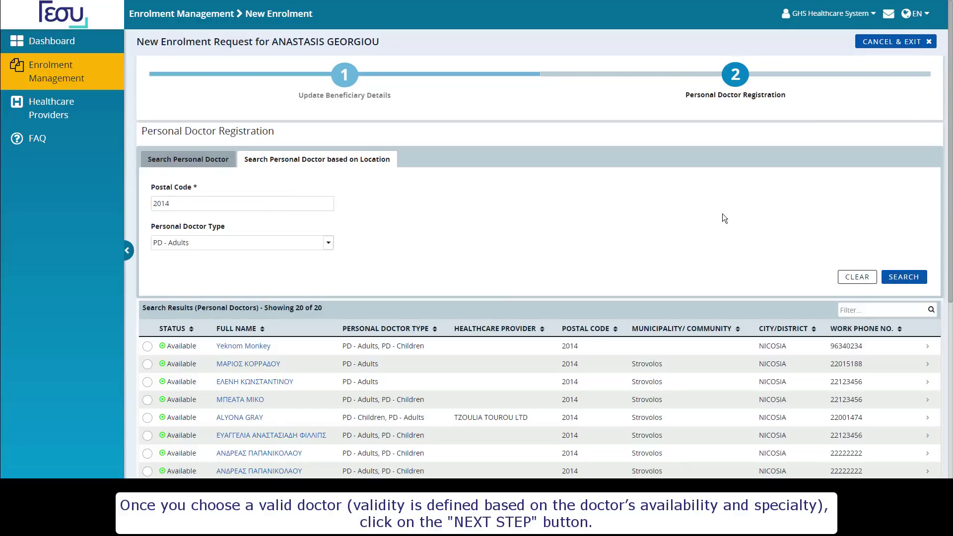
scroll(156, 407, down, 3)
click(147, 361)
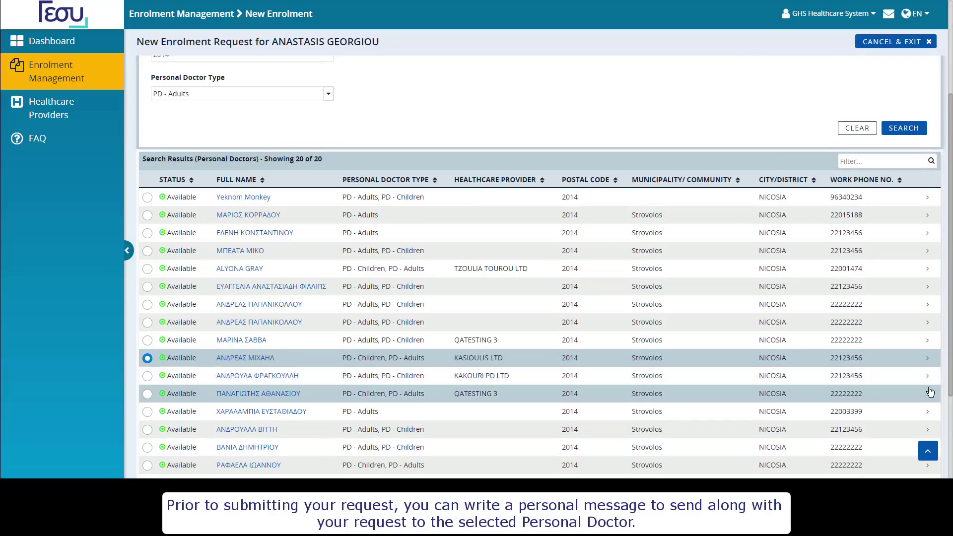
scroll(447, 390, down, 3)
click(900, 429)
- Submit the doctor registration request with the message 'Hello Doctor' and confirm it
click(272, 195)
text(Hello Doctor)
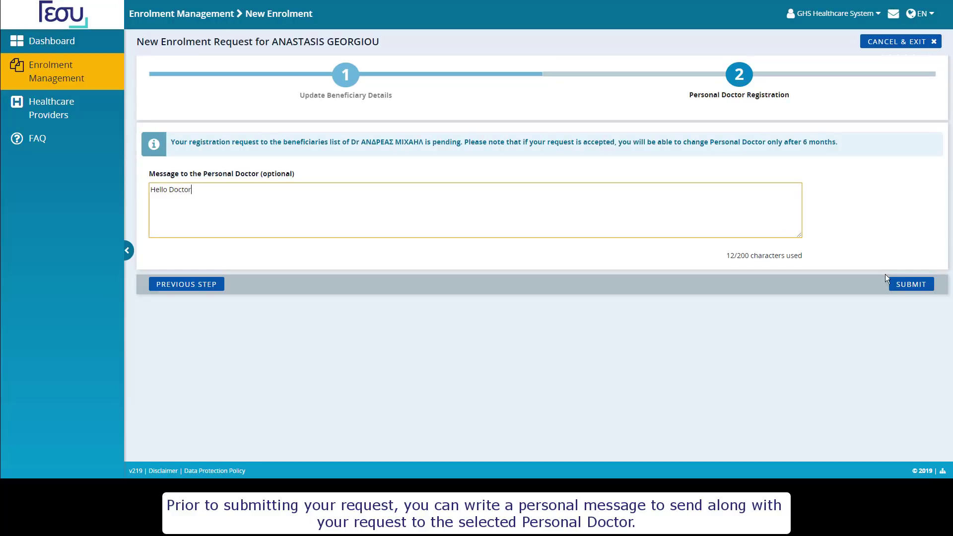
click(911, 288)
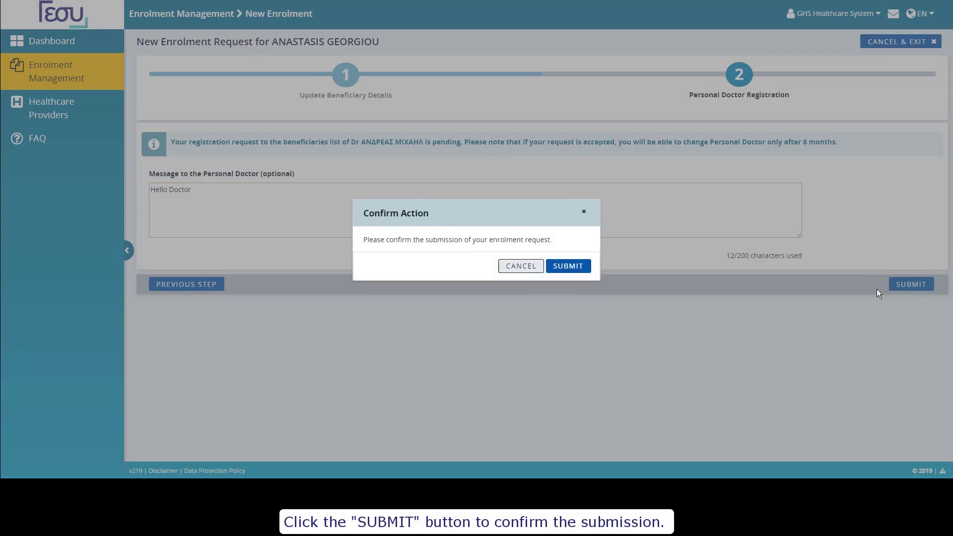
click(570, 271)
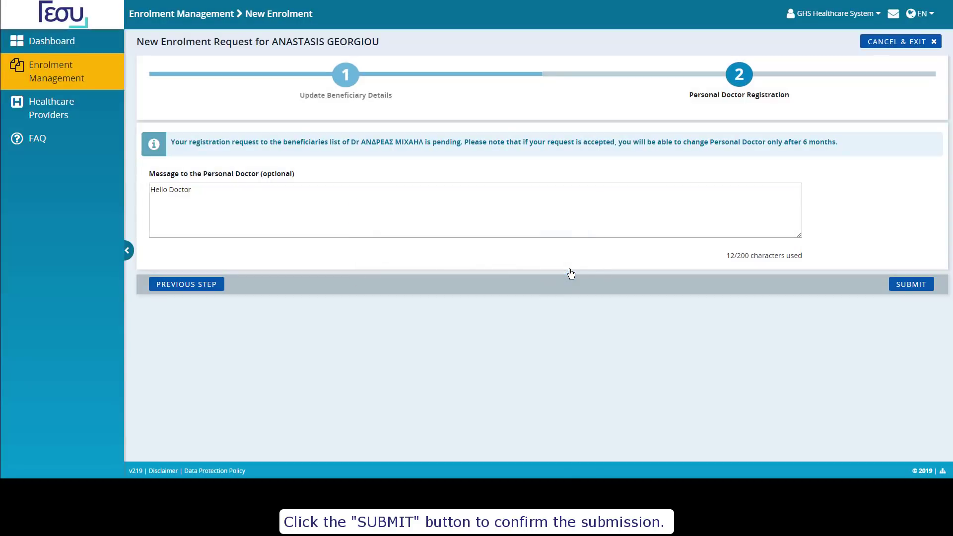